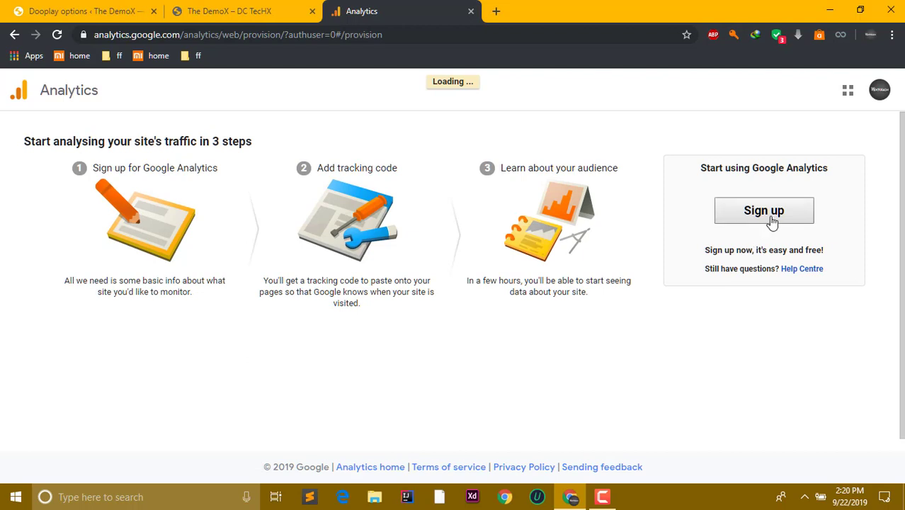
Step: Sign up for Google Analytics, name the new account DemoX, and continue past the account setup
{"action": "left_click", "coordinate": [772, 221]}
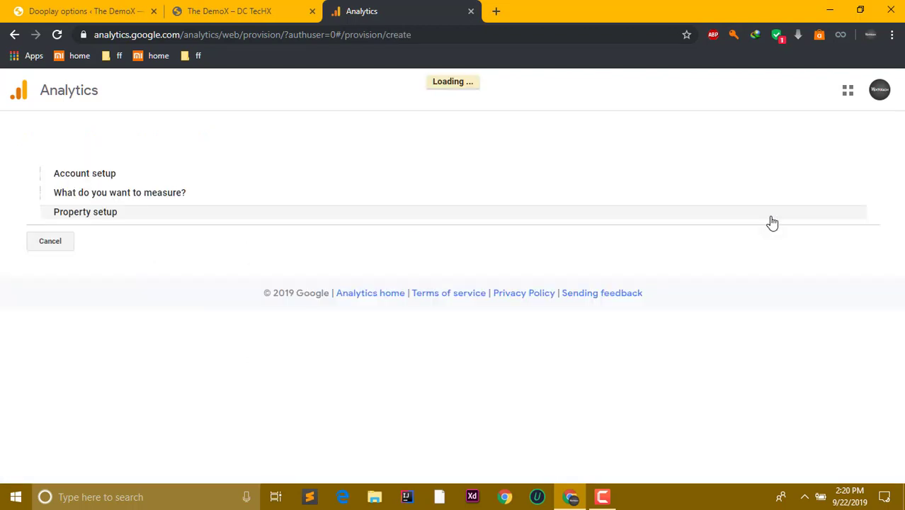
{"action": "scroll", "coordinate": [772, 221], "scroll_direction": "down", "scroll_amount": 1}
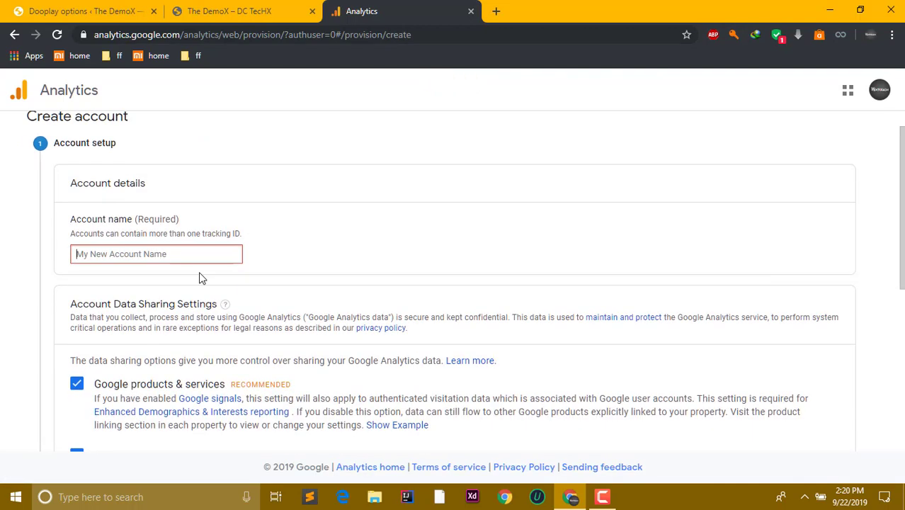
{"action": "scroll", "coordinate": [159, 248], "scroll_direction": "down", "scroll_amount": 1}
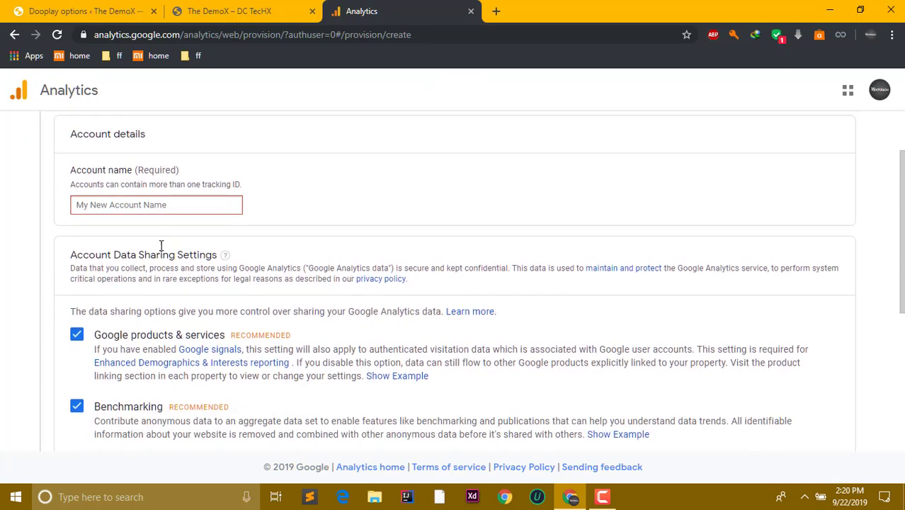
{"action": "scroll", "coordinate": [160, 247], "scroll_direction": "up", "scroll_amount": 2}
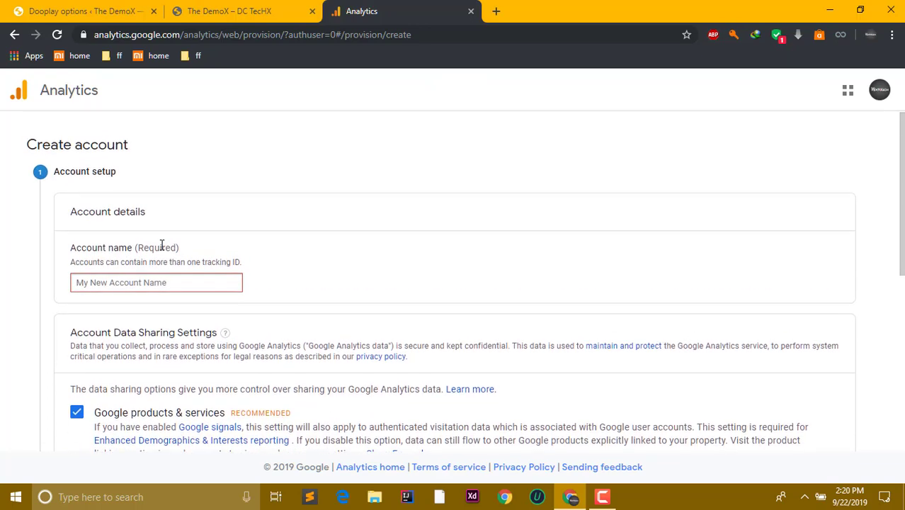
{"action": "type", "text": "DemoX"}
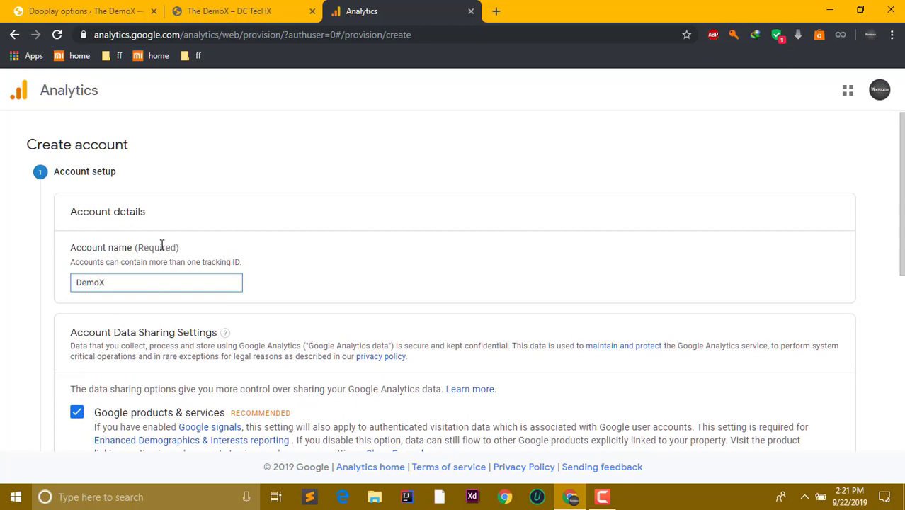
{"action": "scroll", "coordinate": [281, 309], "scroll_direction": "down", "scroll_amount": 5}
{"action": "left_click", "coordinate": [71, 344]}
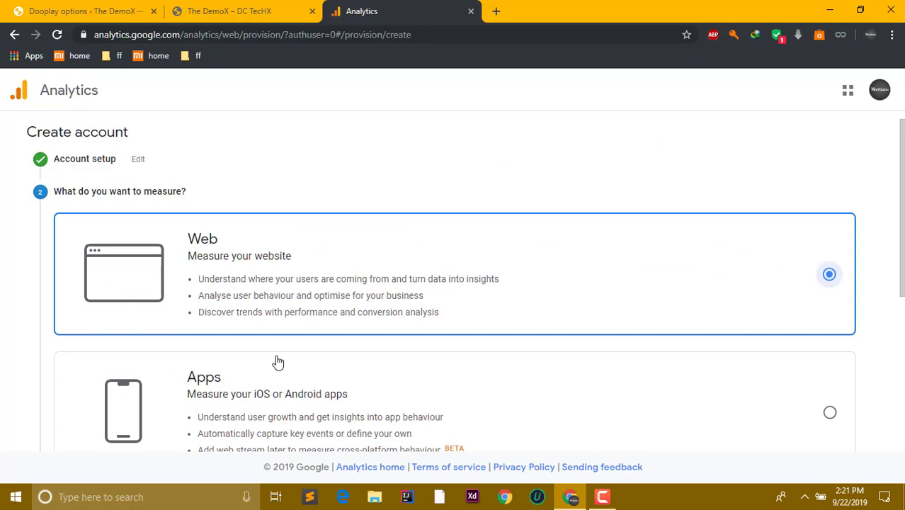
Step: Keep Web as what to measure and continue to the property setup
{"action": "scroll", "coordinate": [279, 359], "scroll_direction": "down", "scroll_amount": 3}
{"action": "scroll", "coordinate": [279, 360], "scroll_direction": "up", "scroll_amount": 2}
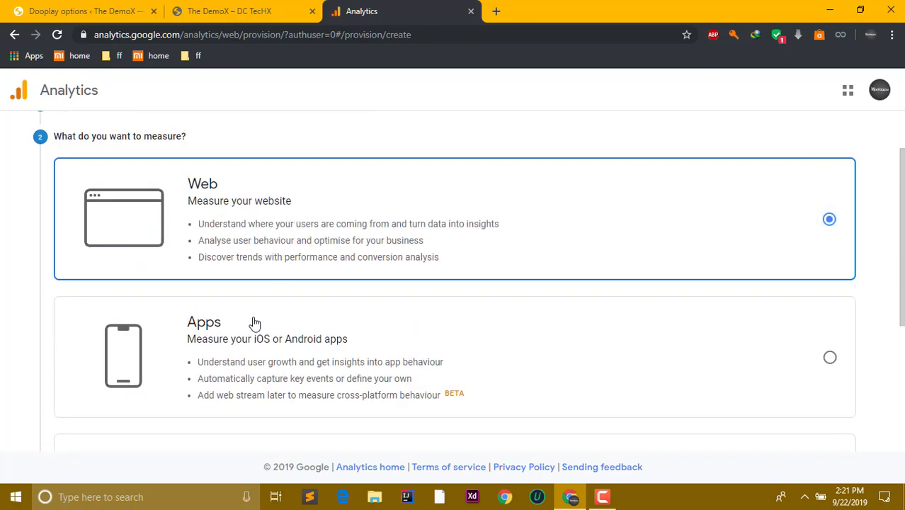
{"action": "scroll", "coordinate": [253, 320], "scroll_direction": "down", "scroll_amount": 3}
{"action": "left_click", "coordinate": [76, 362]}
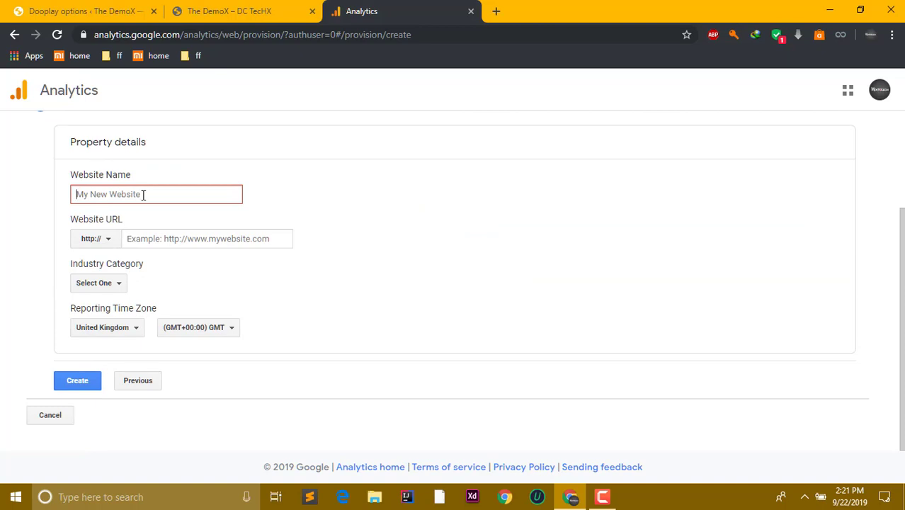
{"action": "type", "text": "Demo X"}
{"action": "left_click", "coordinate": [89, 9]}
{"action": "left_click", "coordinate": [227, 11]}
{"action": "left_click", "coordinate": [120, 10]}
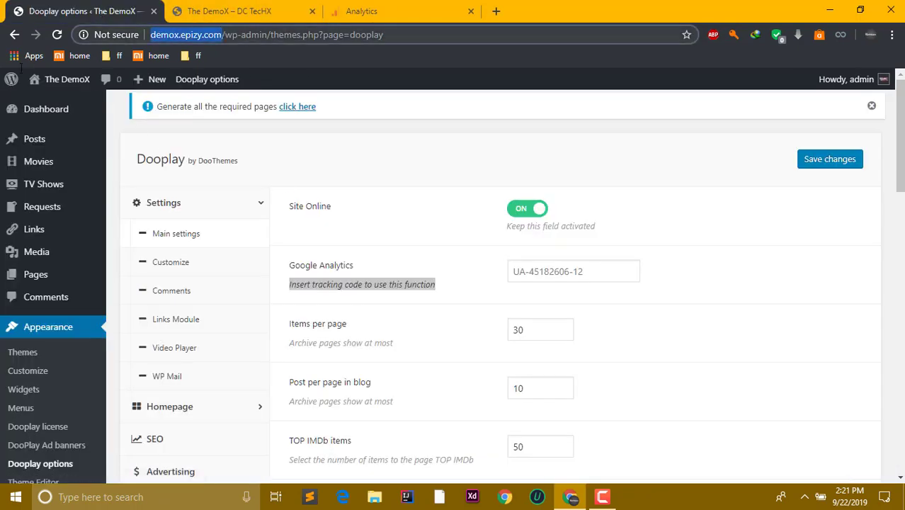
{"action": "left_click", "coordinate": [227, 11]}
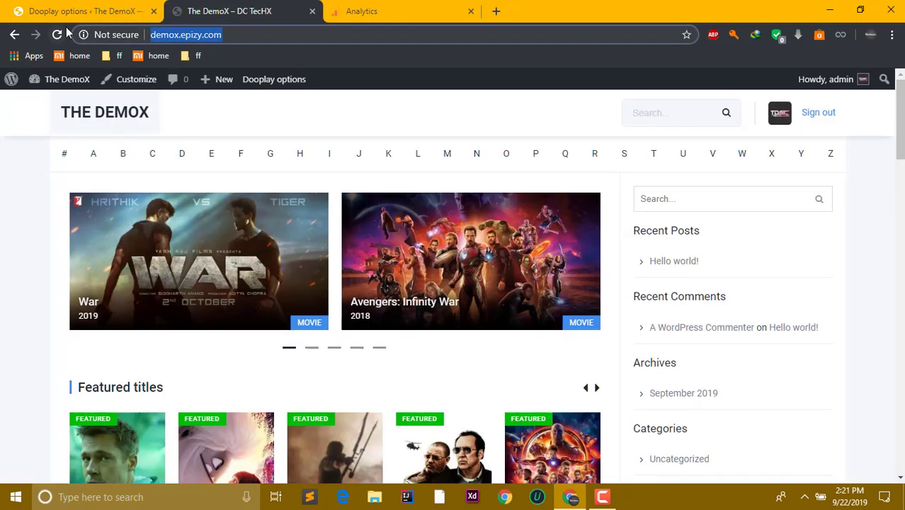
{"action": "left_click", "coordinate": [400, 8]}
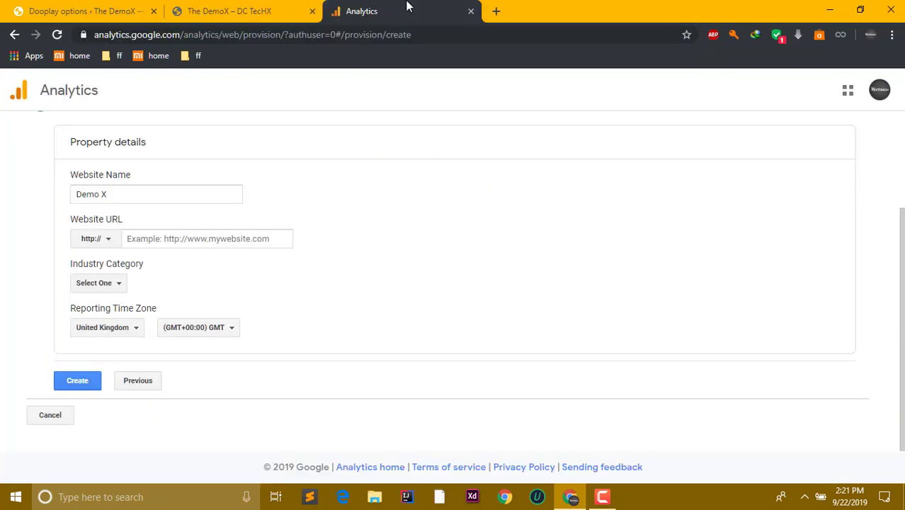
{"action": "left_click", "coordinate": [220, 239]}
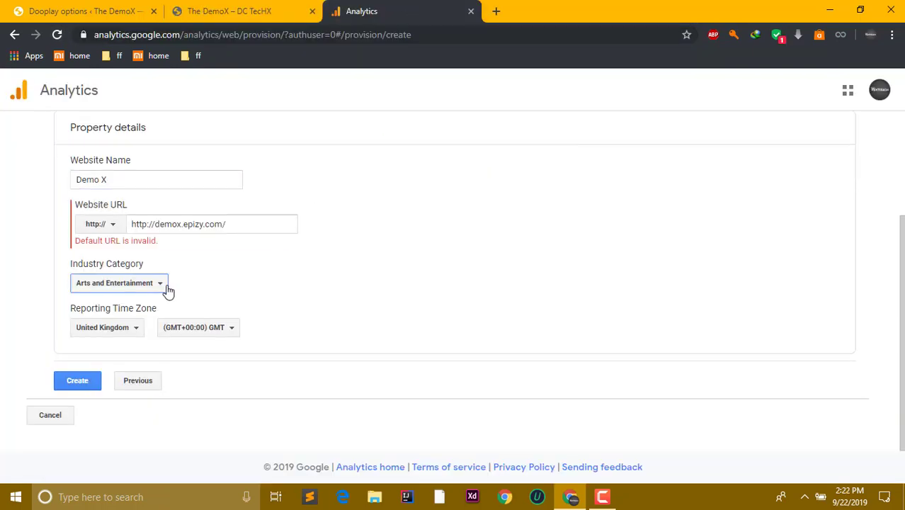
Step: Set the industry category to Arts and Entertainment and the reporting time zone country to India
{"action": "left_click", "coordinate": [167, 284]}
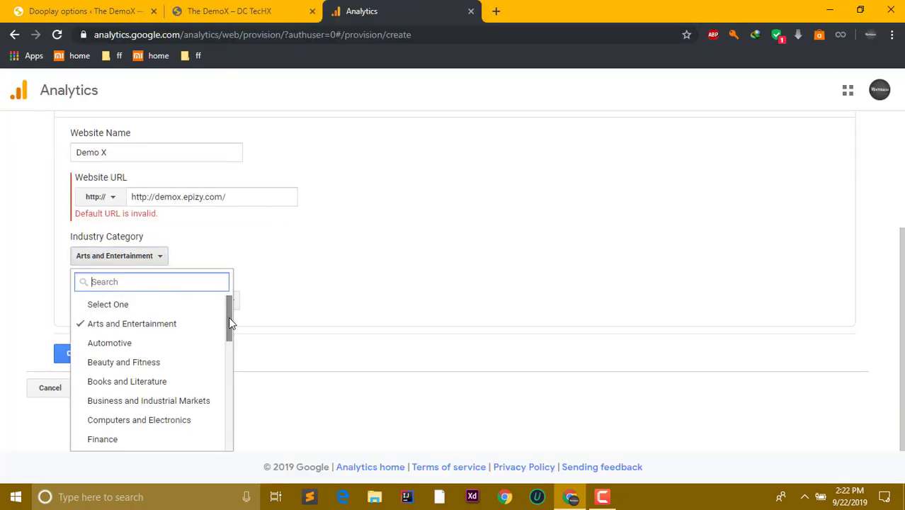
{"action": "mouse_move", "coordinate": [228, 316]}
{"action": "left_mouse_down"}
{"action": "mouse_move", "coordinate": [244, 414]}
{"action": "mouse_move", "coordinate": [242, 317]}
{"action": "left_mouse_up"}
{"action": "left_click", "coordinate": [181, 324]}
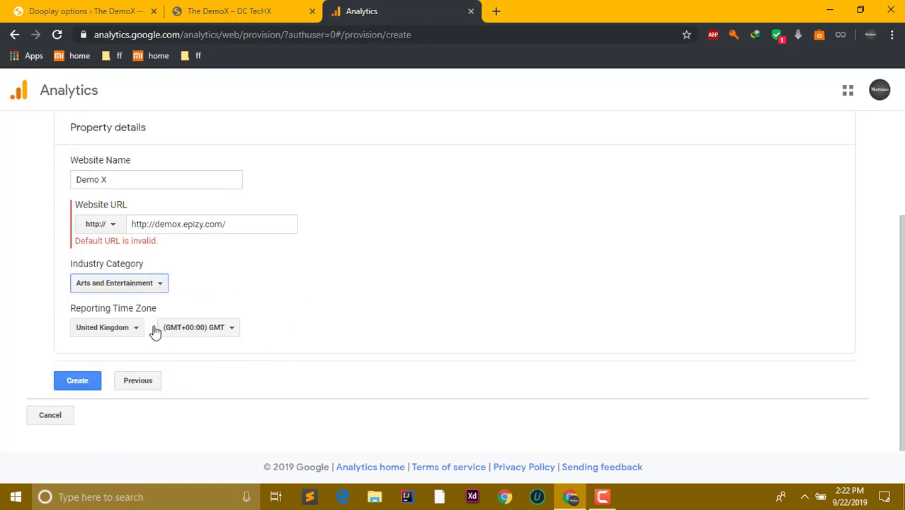
{"action": "left_click", "coordinate": [134, 328]}
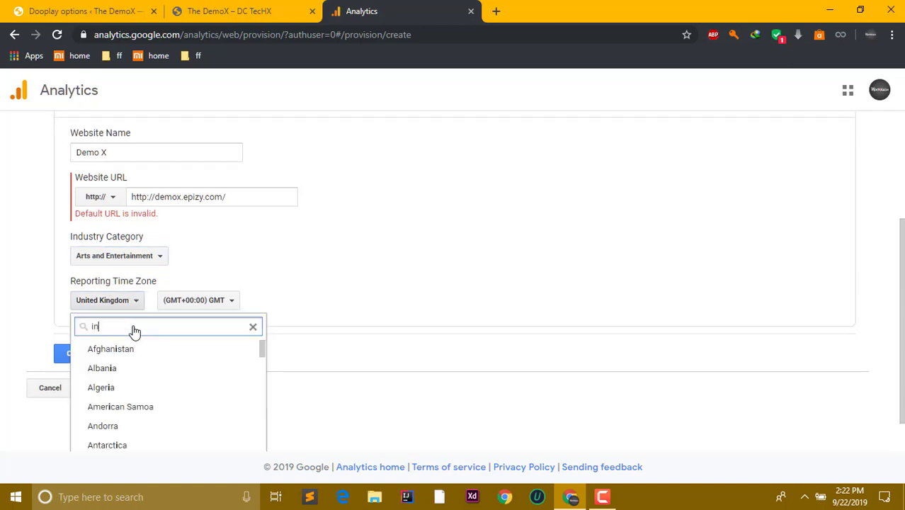
{"action": "type", "text": "india"}
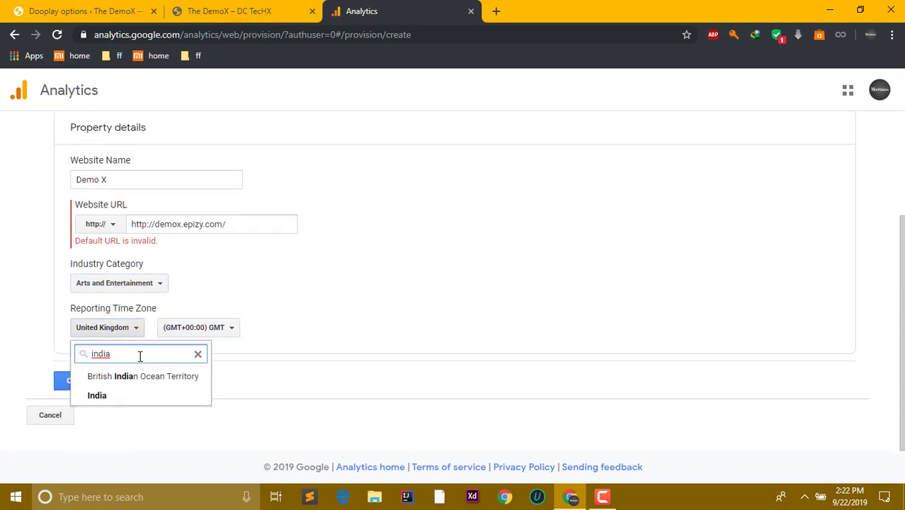
{"action": "left_click", "coordinate": [134, 396]}
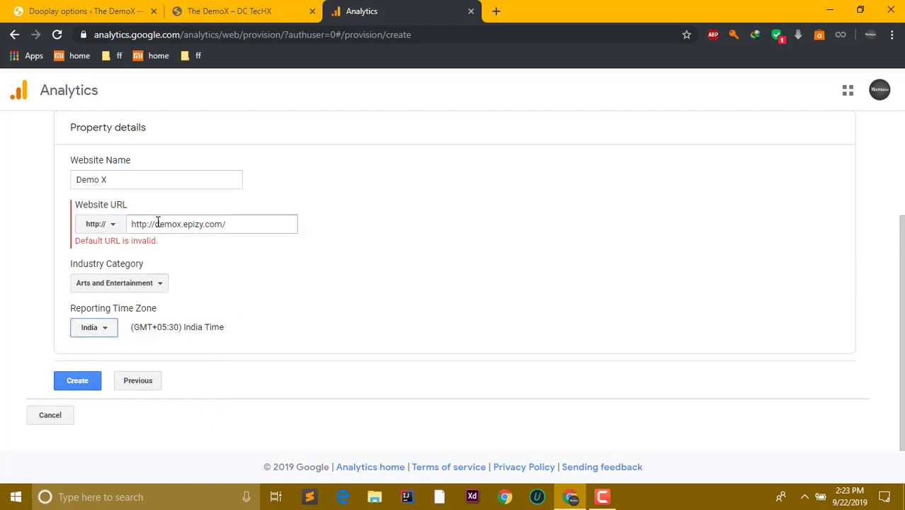
{"action": "left_click_drag", "start_coordinate": [154, 224], "coordinate": [131, 224]}
{"action": "key", "text": "BackSpace"}
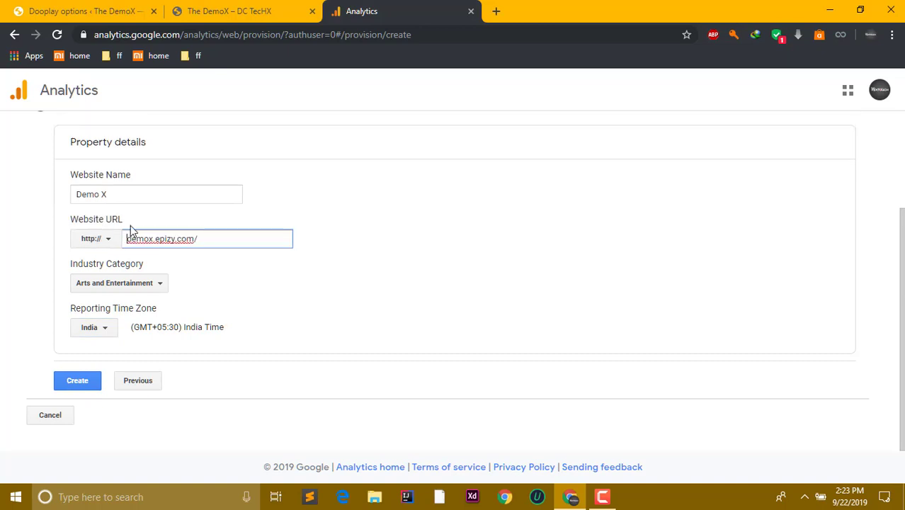
{"action": "left_click", "coordinate": [77, 382]}
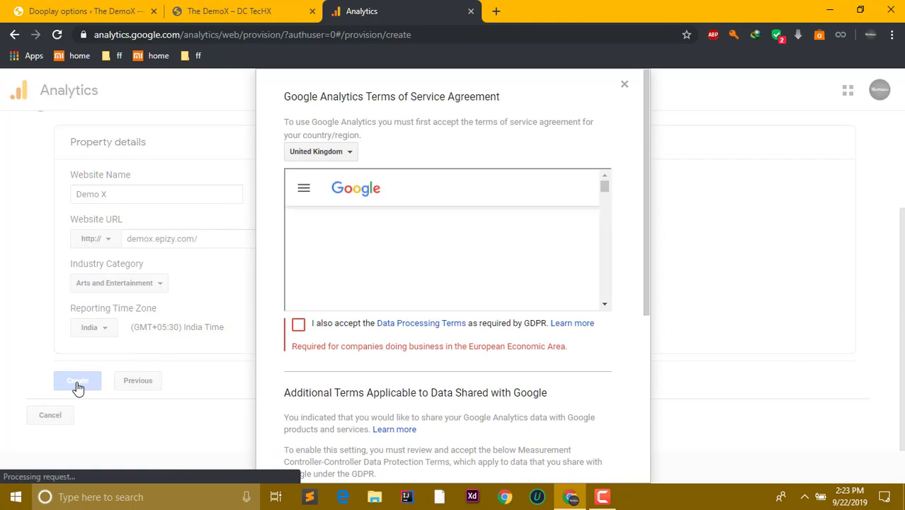
Step: Accept the Analytics terms of service, including the GDPR Data Processing Terms and the Measurement Controller-Controller Data Protection Terms
{"action": "left_click_drag", "start_coordinate": [604, 185], "coordinate": [602, 318]}
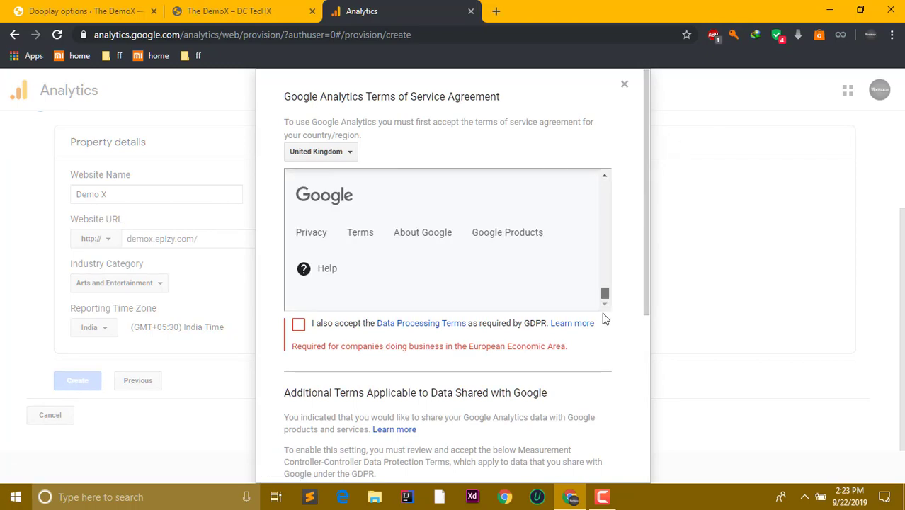
{"action": "left_click", "coordinate": [299, 325]}
{"action": "left_click_drag", "start_coordinate": [652, 304], "coordinate": [662, 506]}
{"action": "left_click", "coordinate": [291, 404]}
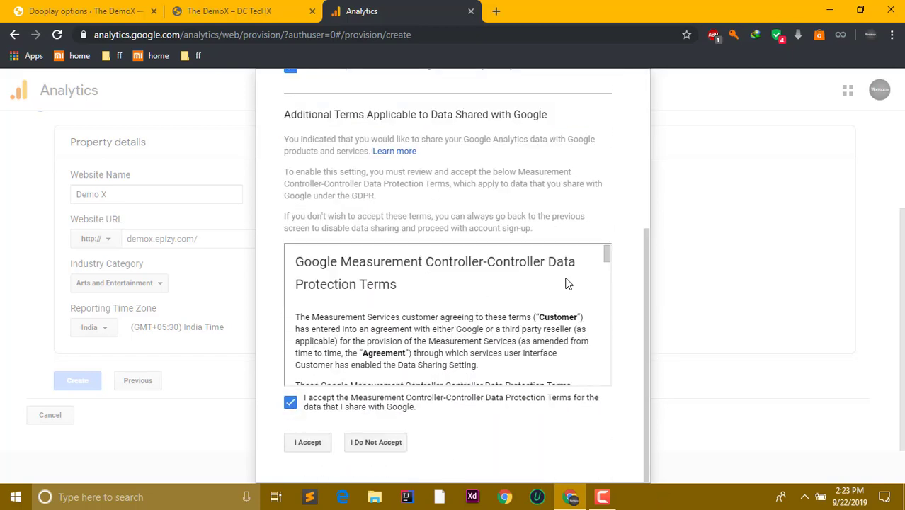
{"action": "left_click_drag", "start_coordinate": [604, 257], "coordinate": [595, 400]}
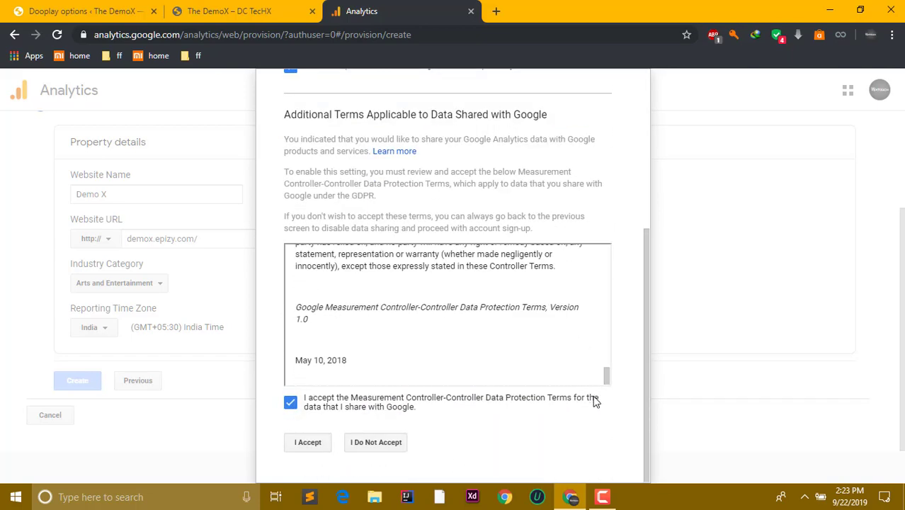
{"action": "left_click", "coordinate": [307, 443]}
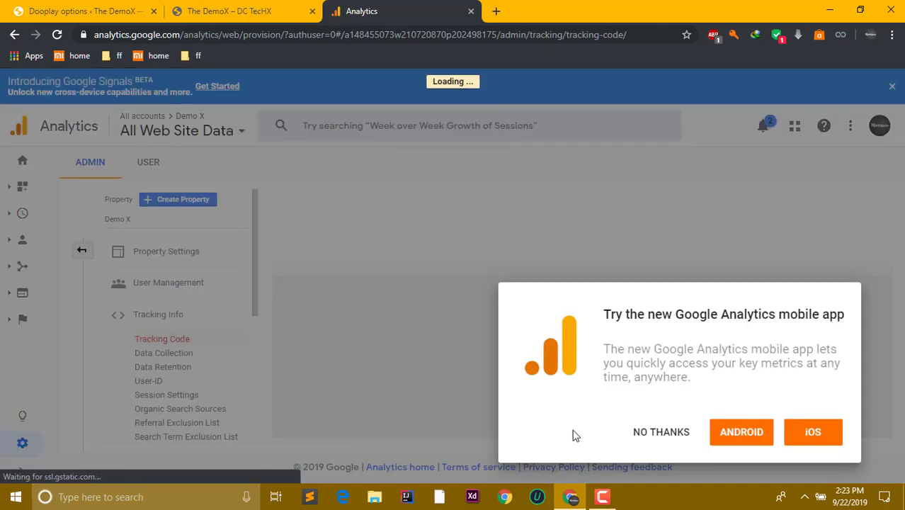
Step: Dismiss the Google Analytics mobile app offer and the search tip on the tracking code page
{"action": "left_click", "coordinate": [644, 443]}
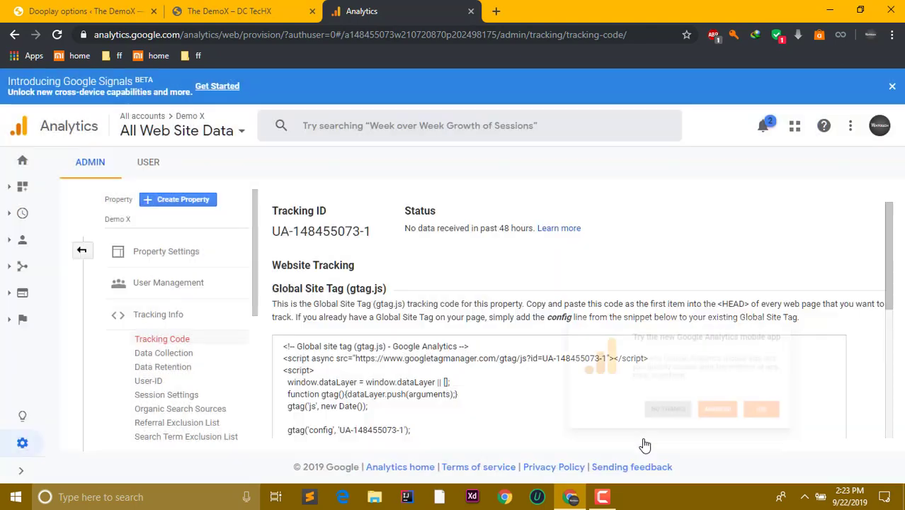
{"action": "left_click", "coordinate": [622, 415]}
{"action": "left_click", "coordinate": [622, 415]}
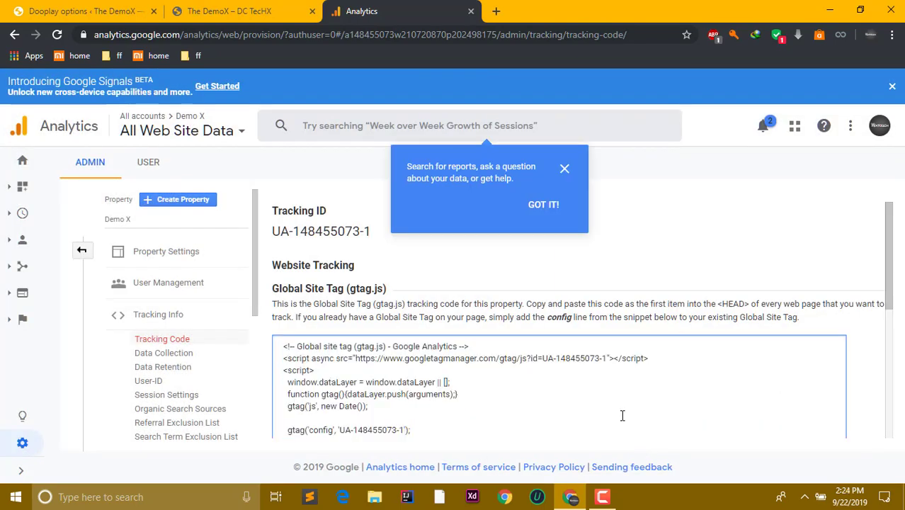
{"action": "left_click", "coordinate": [545, 205]}
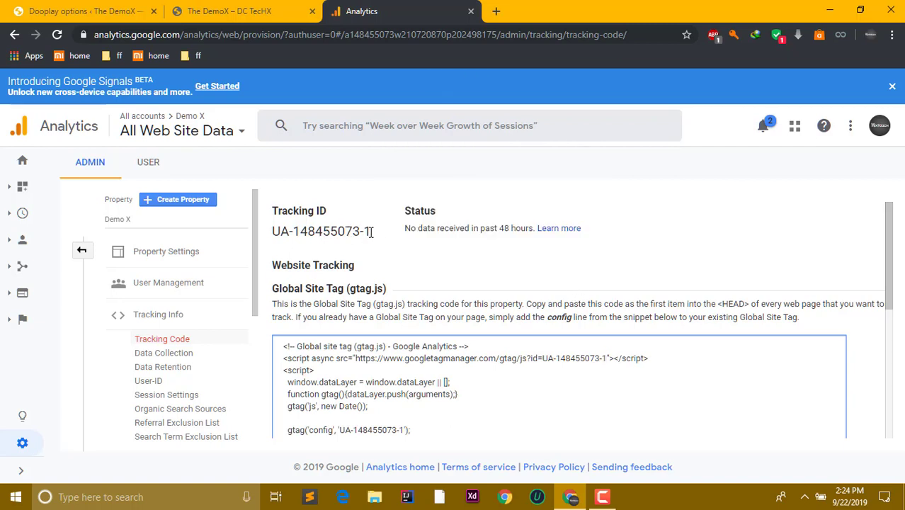
Step: Copy the Demo X property's Tracking ID from the tracking code page
{"action": "left_click_drag", "start_coordinate": [543, 361], "coordinate": [603, 358]}
{"action": "key", "text": "ctrl+c"}
{"action": "left_click", "coordinate": [565, 408]}
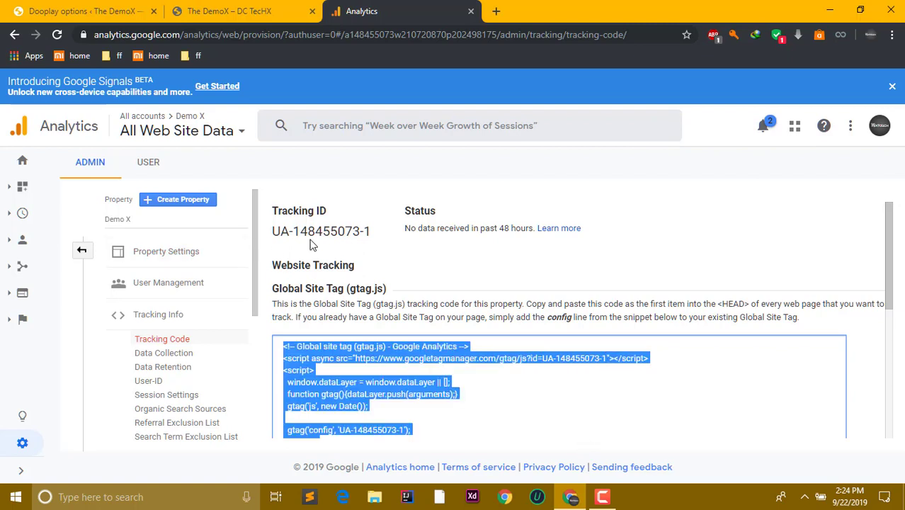
{"action": "left_click_drag", "start_coordinate": [369, 231], "coordinate": [278, 236]}
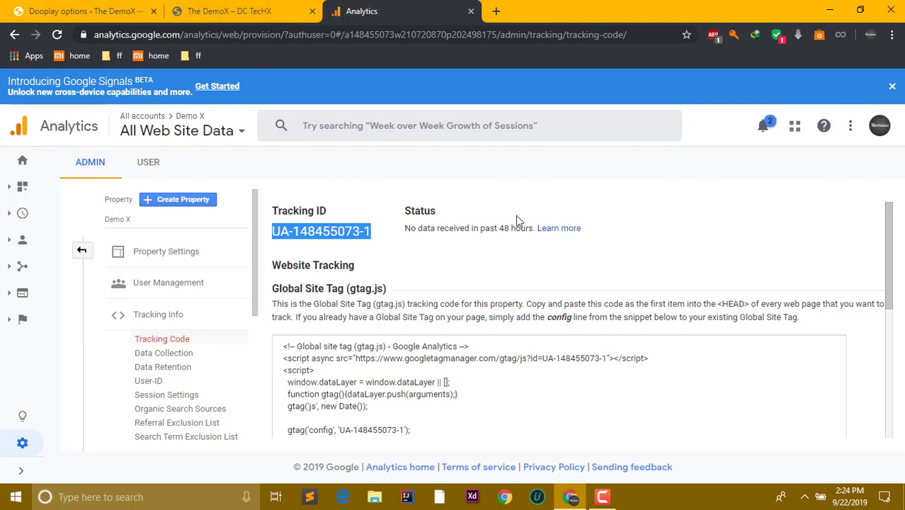
{"action": "mouse_move", "coordinate": [899, 233]}
{"action": "left_mouse_down"}
{"action": "mouse_move", "coordinate": [900, 405]}
{"action": "mouse_move", "coordinate": [898, 233]}
{"action": "left_mouse_up"}
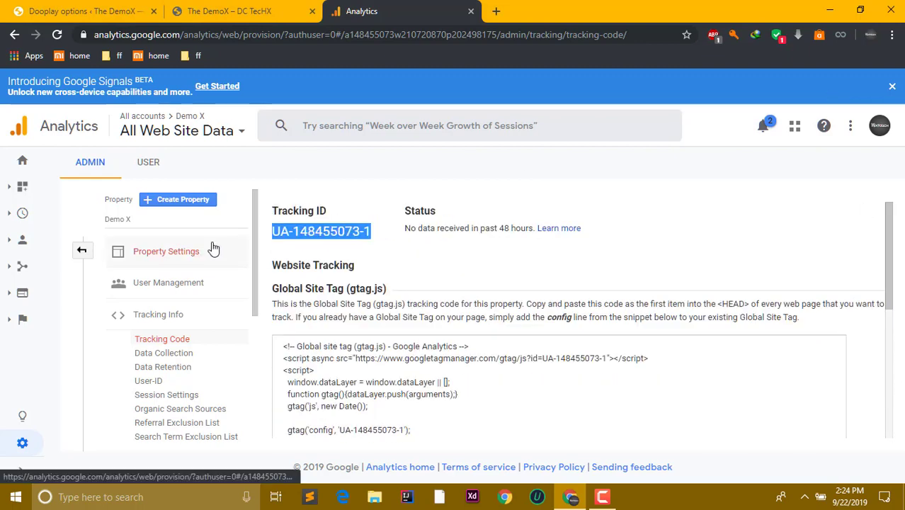
Step: In the Dooplay theme's main settings in WordPress, paste the copied Tracking ID as the Google Analytics code and save the changes
{"action": "left_click", "coordinate": [75, 8]}
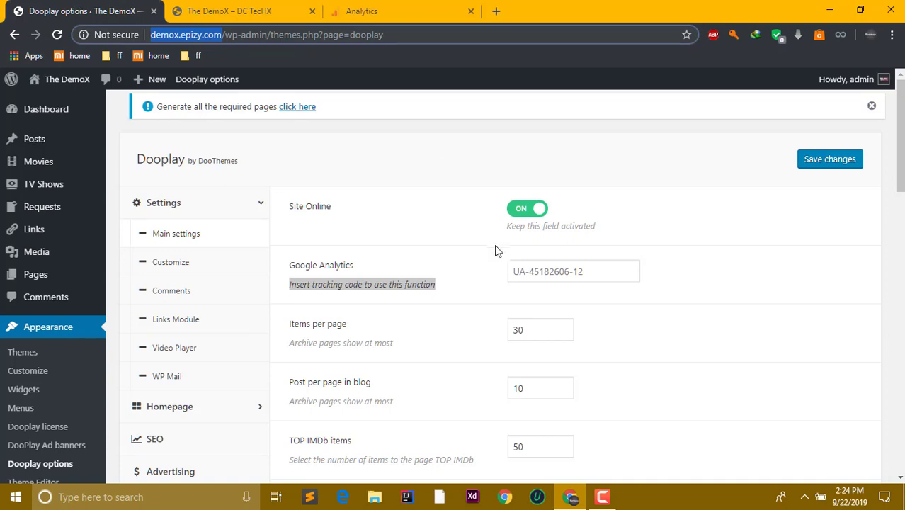
{"action": "left_click", "coordinate": [534, 272]}
{"action": "key", "text": "ctrl+v"}
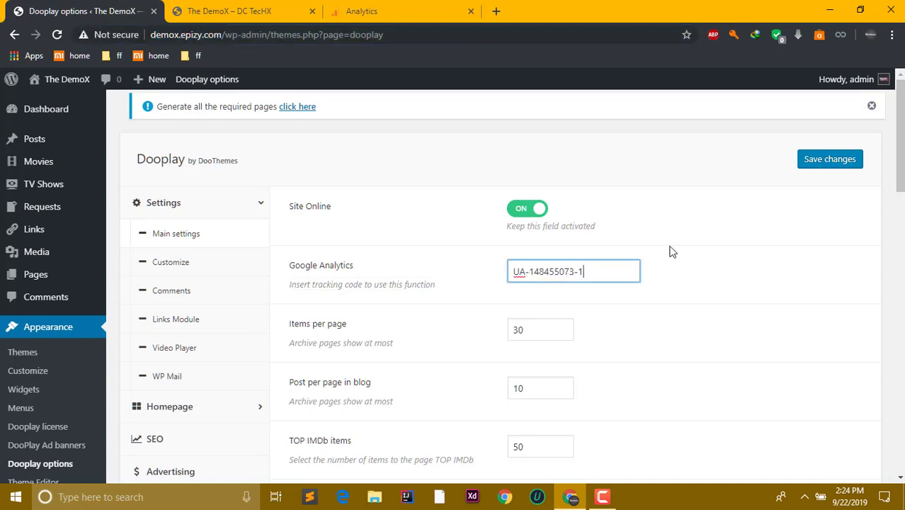
{"action": "left_click", "coordinate": [856, 163]}
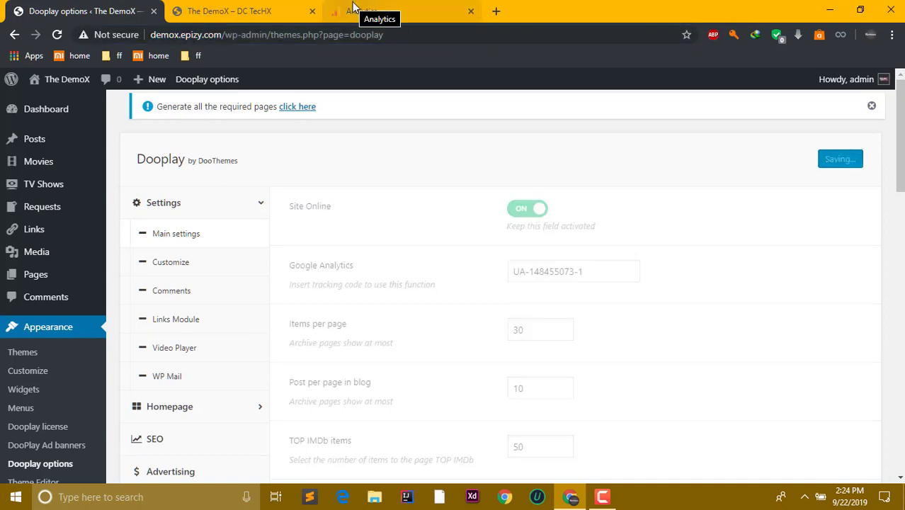
Step: Return to Google Analytics and look through the Demo X property's Home overview reports
{"action": "left_click", "coordinate": [382, 11]}
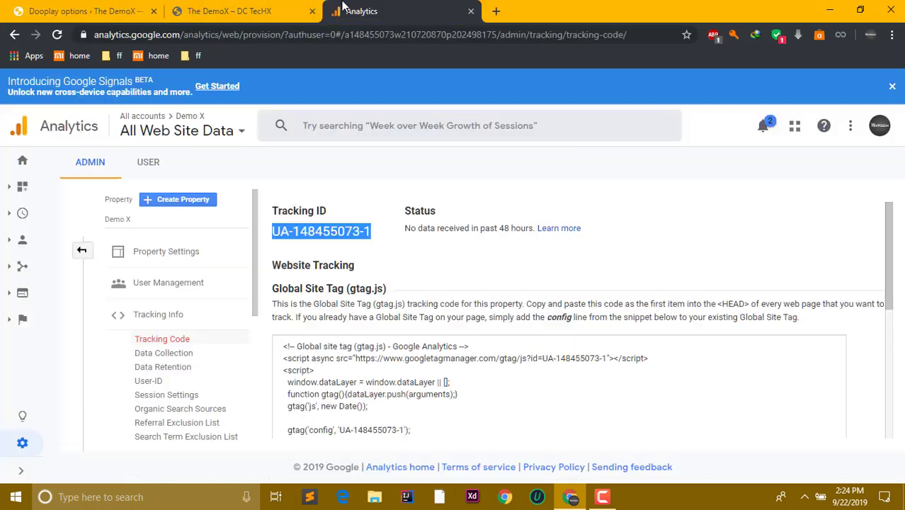
{"action": "left_click", "coordinate": [22, 160]}
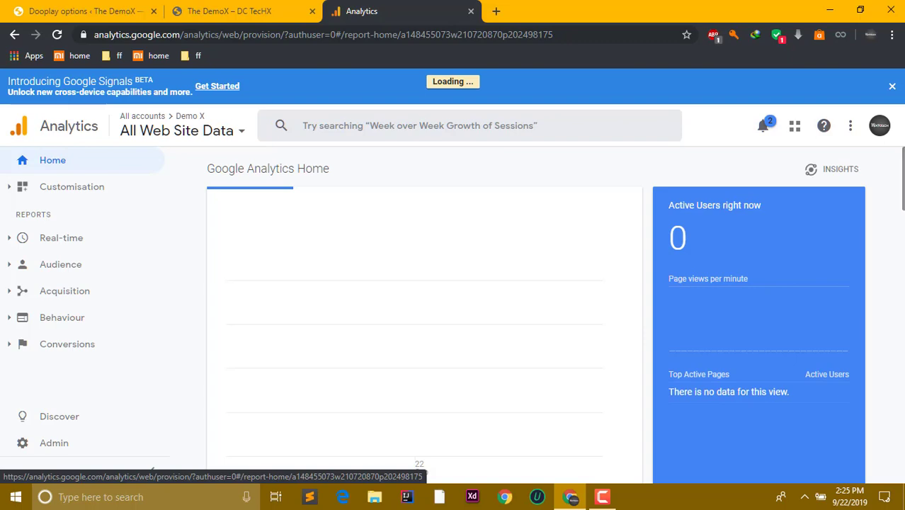
{"action": "scroll", "coordinate": [536, 318], "scroll_direction": "down", "scroll_amount": 5}
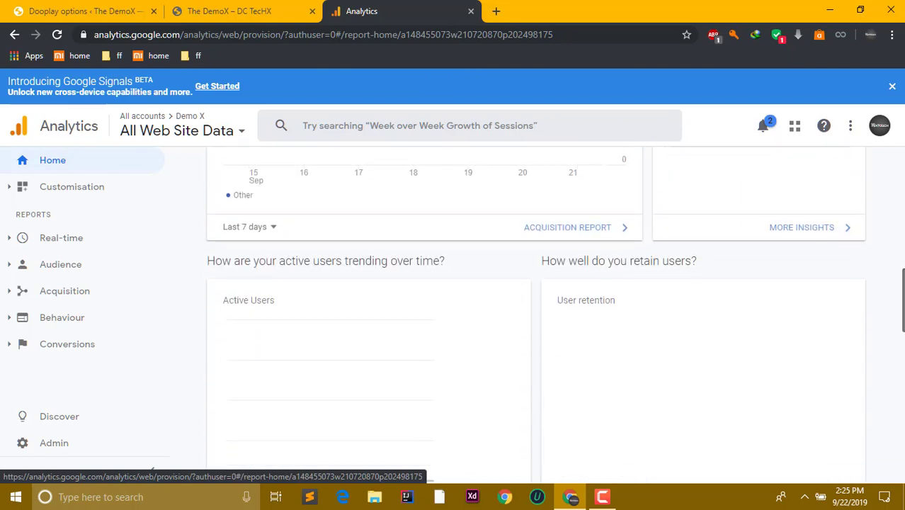
Step: Choose the All Web Site Data view of the Demo X property and look through its Home overview cards
{"action": "left_click_drag", "start_coordinate": [902, 297], "coordinate": [902, 176]}
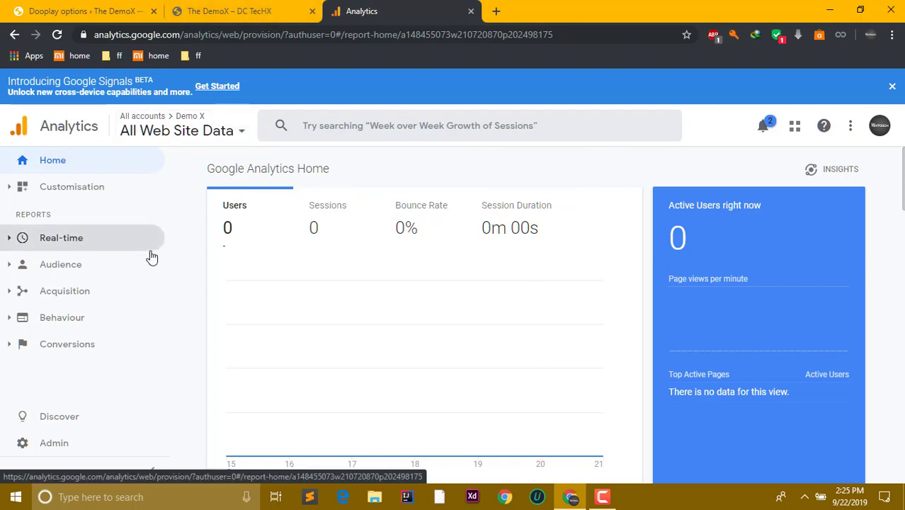
{"action": "left_click", "coordinate": [181, 134]}
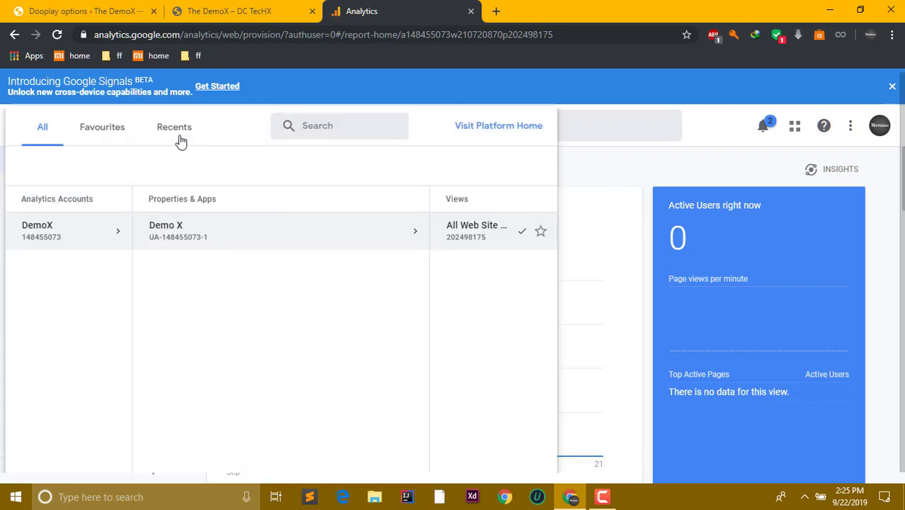
{"action": "left_click", "coordinate": [523, 243]}
{"action": "scroll", "coordinate": [626, 184], "scroll_direction": "down", "scroll_amount": 6}
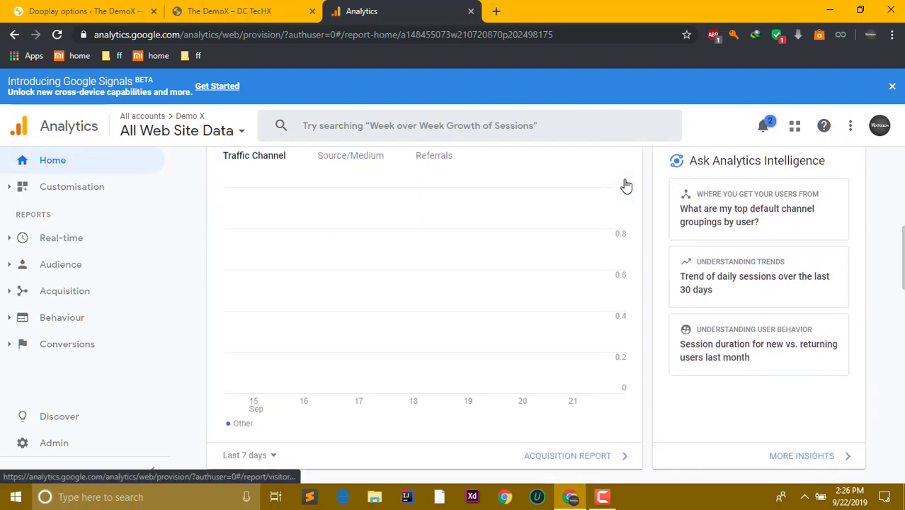
{"action": "scroll", "coordinate": [626, 185], "scroll_direction": "down", "scroll_amount": 11}
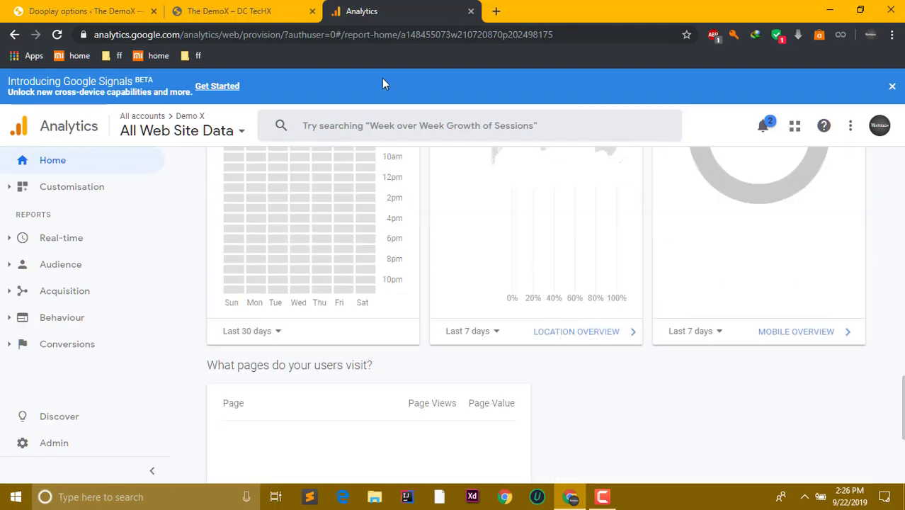
{"action": "scroll", "coordinate": [499, 269], "scroll_direction": "up", "scroll_amount": 15}
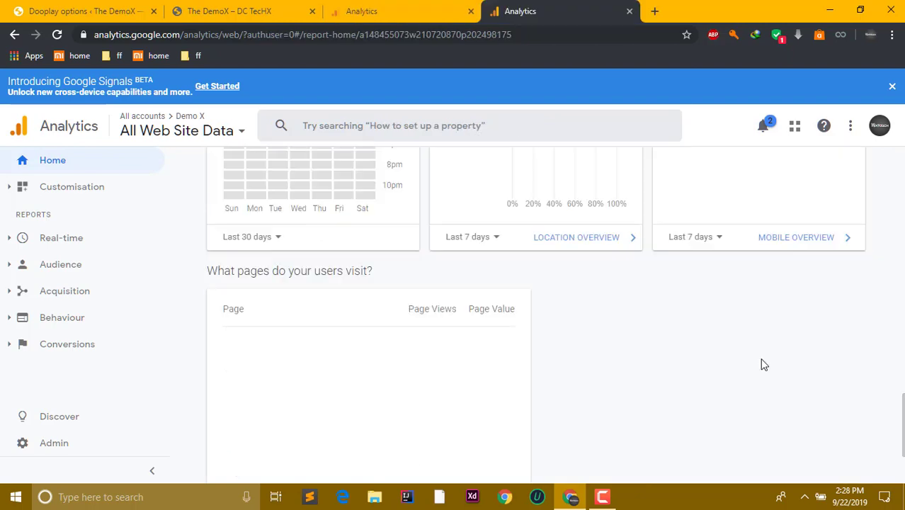
{"action": "scroll", "coordinate": [761, 364], "scroll_direction": "down", "scroll_amount": 2}
{"action": "scroll", "coordinate": [761, 364], "scroll_direction": "up", "scroll_amount": 10}
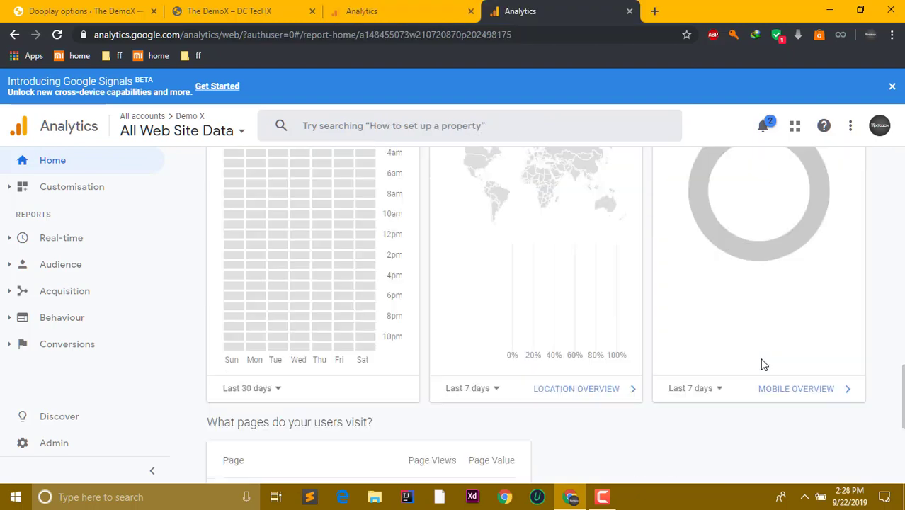
Step: Send test traffic to the website from the Demo X property's Tracking Code page, look over the test page, and close its window
{"action": "left_click", "coordinate": [74, 444]}
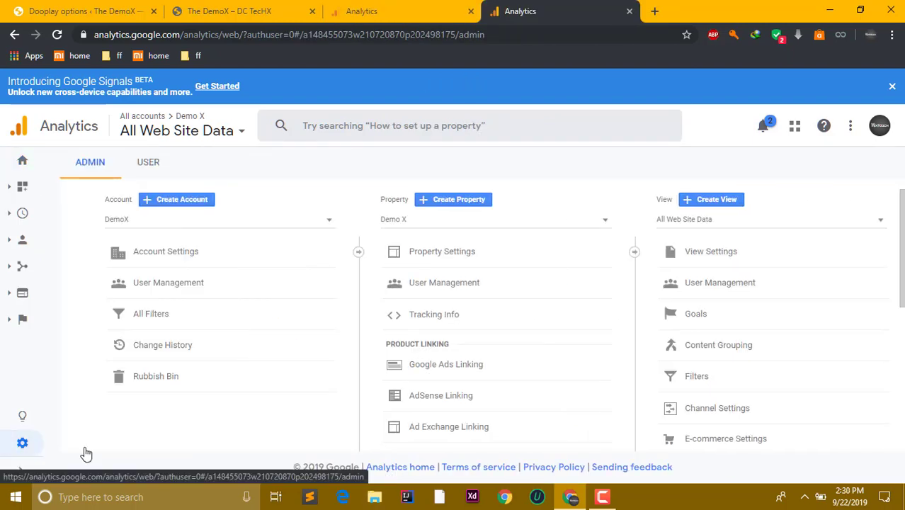
{"action": "left_click", "coordinate": [470, 320]}
{"action": "left_click", "coordinate": [464, 340]}
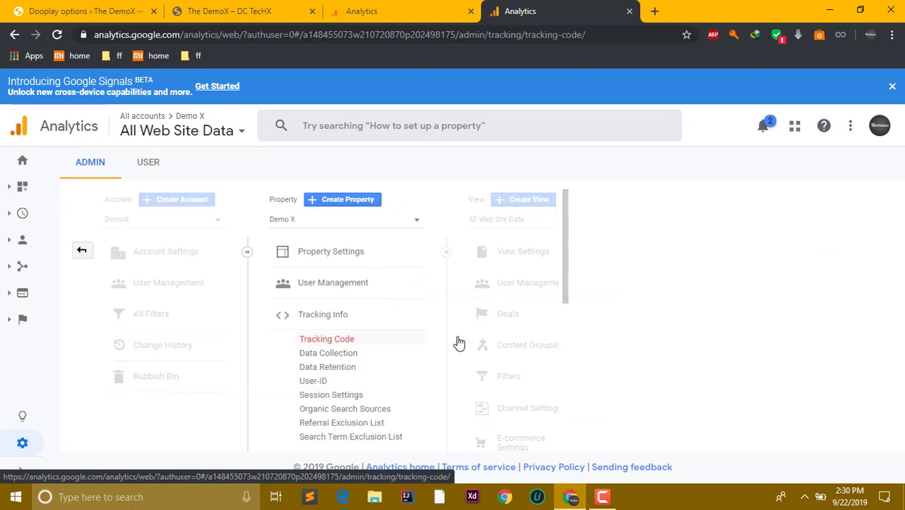
{"action": "left_click", "coordinate": [437, 265]}
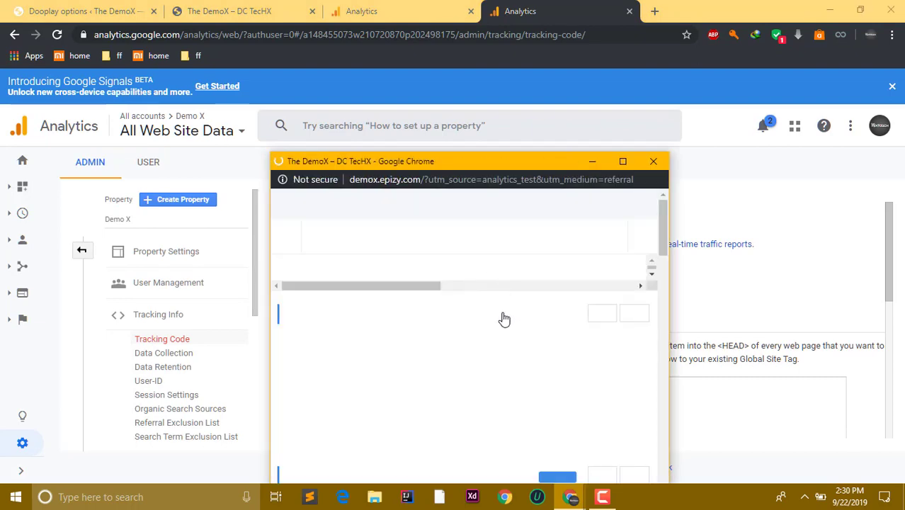
{"action": "scroll", "coordinate": [568, 297], "scroll_direction": "down", "scroll_amount": 15}
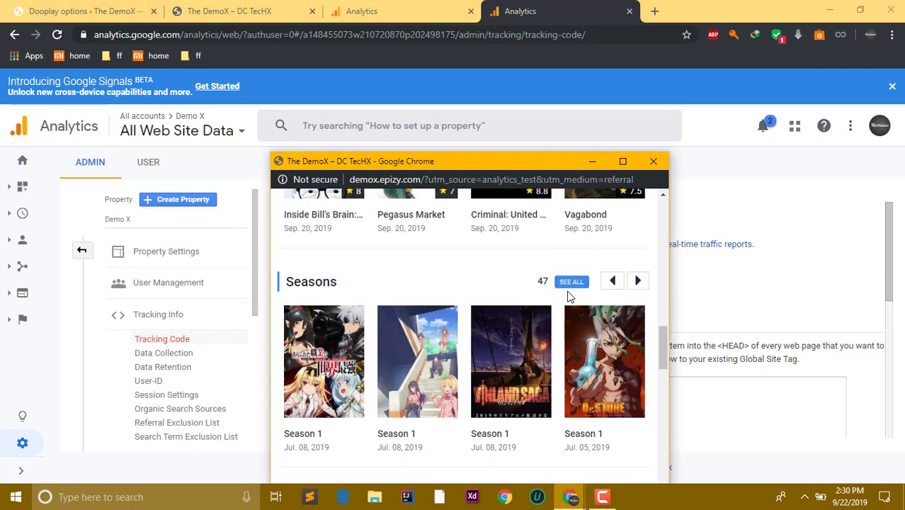
{"action": "left_click", "coordinate": [653, 162]}
Step: Check the traffic status on the Tracking Code page and the active users on the Analytics Home overview
{"action": "scroll", "coordinate": [503, 227], "scroll_direction": "down", "scroll_amount": 1}
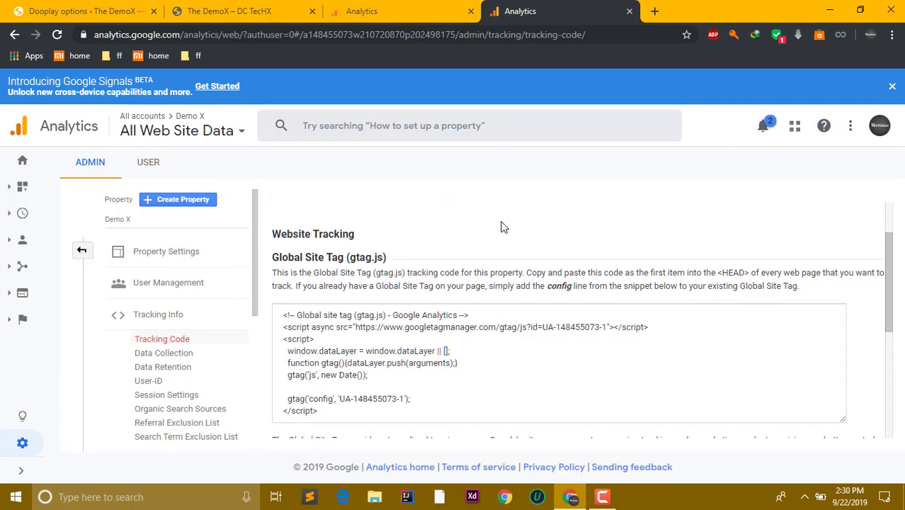
{"action": "scroll", "coordinate": [538, 282], "scroll_direction": "up", "scroll_amount": 1}
{"action": "left_click_drag", "start_coordinate": [405, 245], "coordinate": [605, 269]}
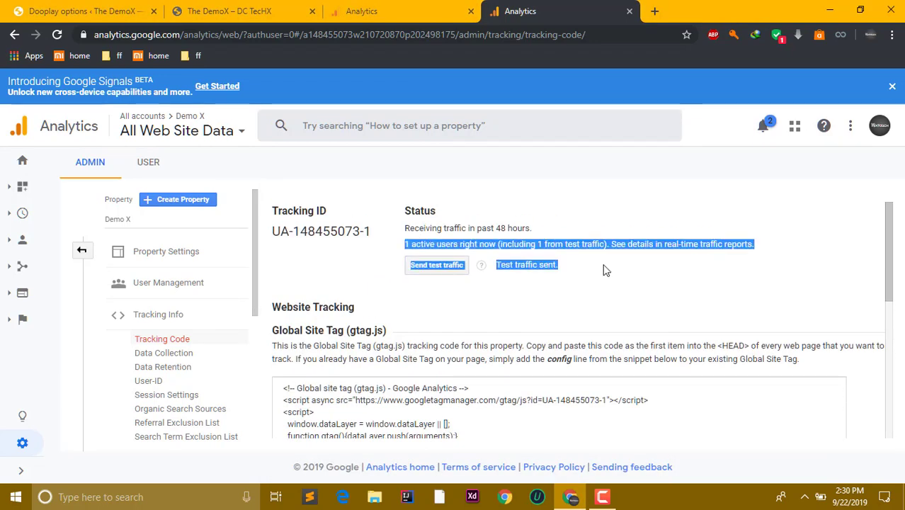
{"action": "left_click", "coordinate": [651, 241]}
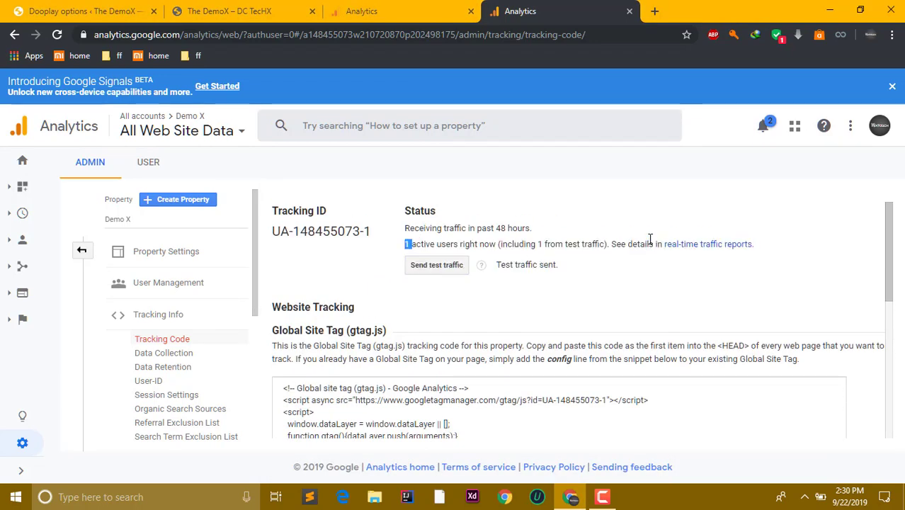
{"action": "left_click", "coordinate": [22, 162]}
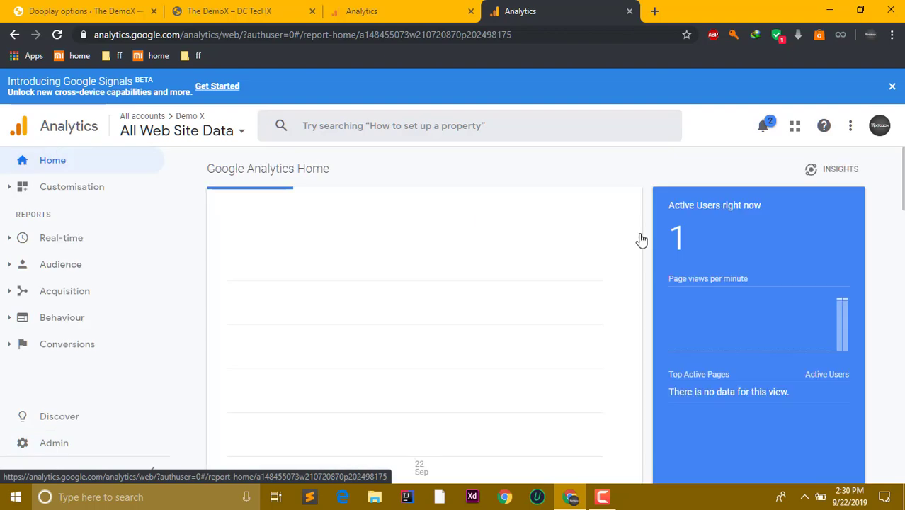
Step: Reload the Dooplay options page in WordPress and recheck the active users and traffic cards on the Analytics Home overview
{"action": "left_click", "coordinate": [128, 10]}
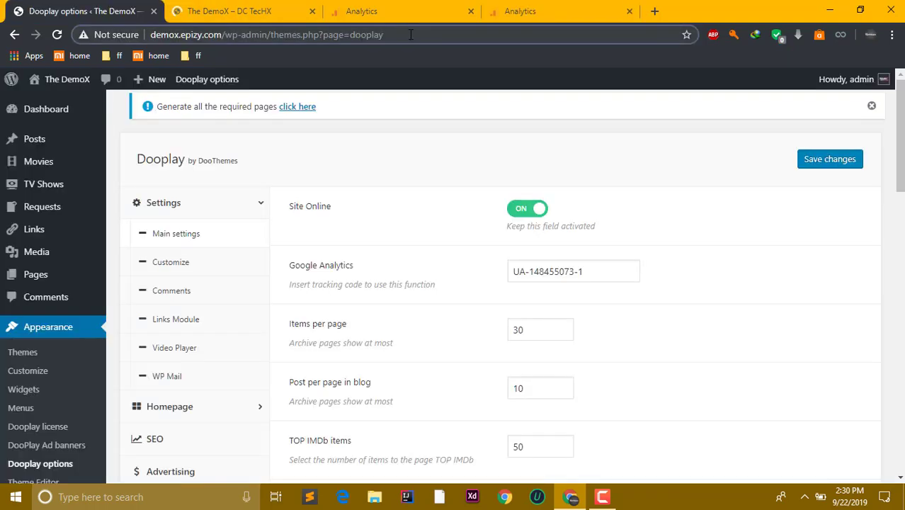
{"action": "key", "text": "Return"}
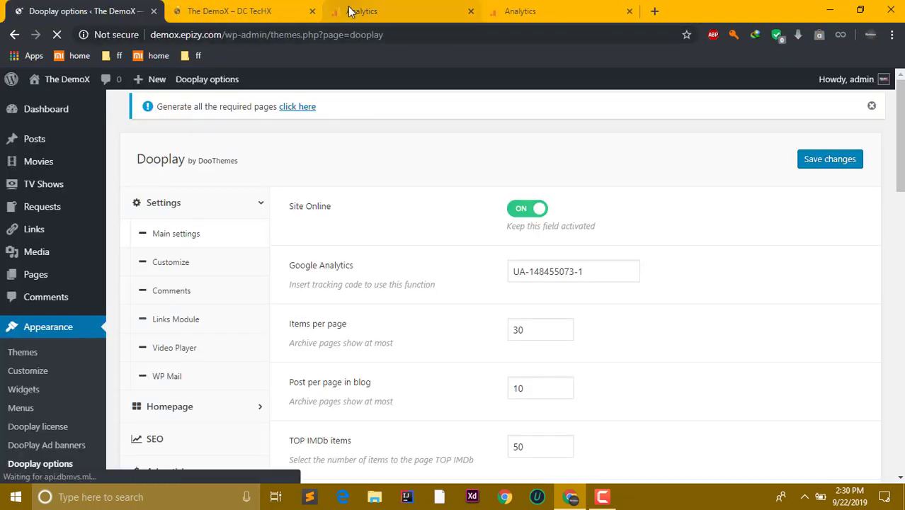
{"action": "left_click", "coordinate": [382, 11]}
{"action": "left_click", "coordinate": [868, 202]}
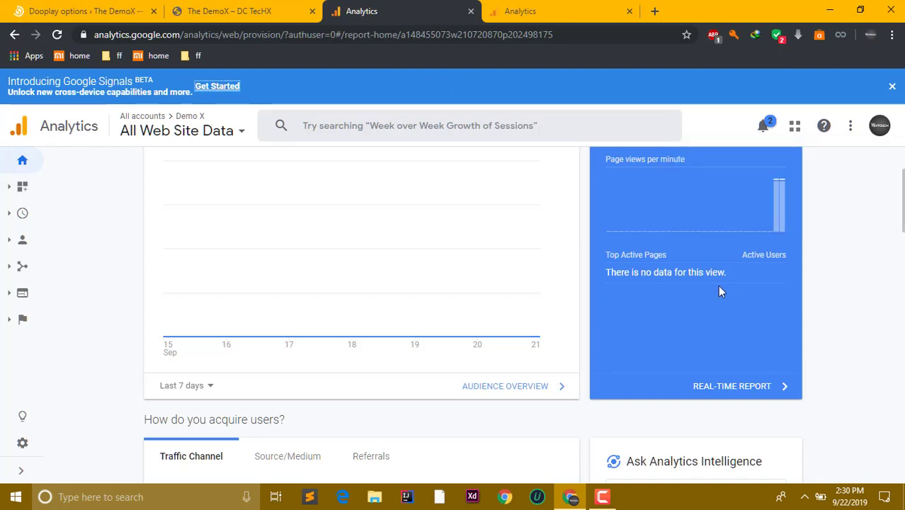
{"action": "scroll", "coordinate": [718, 285], "scroll_direction": "up", "scroll_amount": 2}
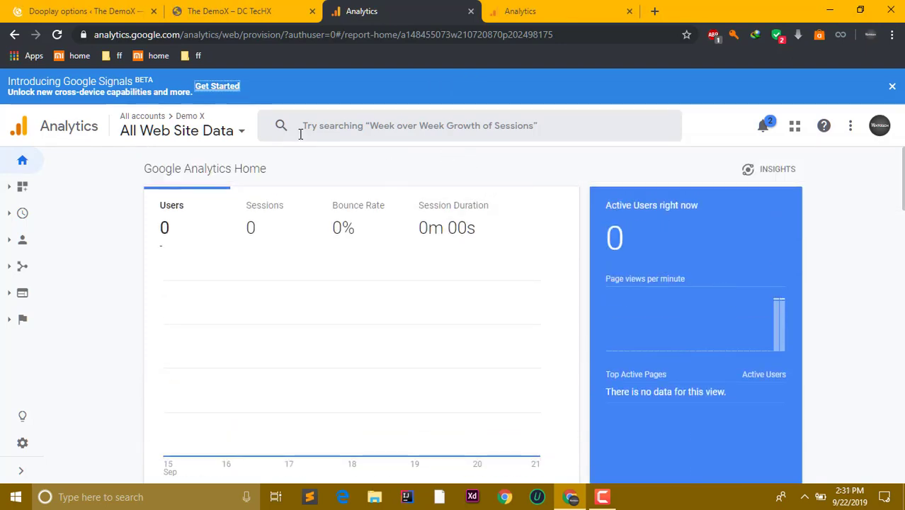
{"action": "left_click", "coordinate": [356, 137]}
{"action": "left_click", "coordinate": [230, 242]}
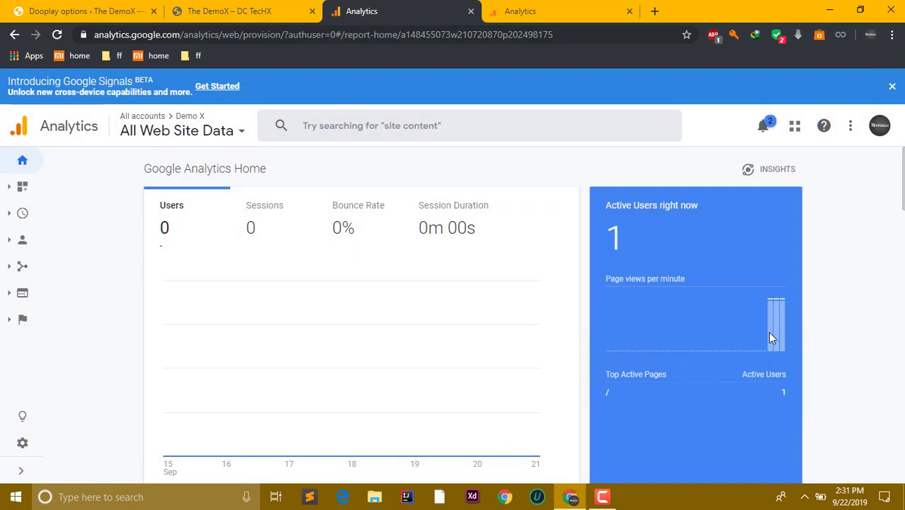
{"action": "scroll", "coordinate": [599, 394], "scroll_direction": "down", "scroll_amount": 5}
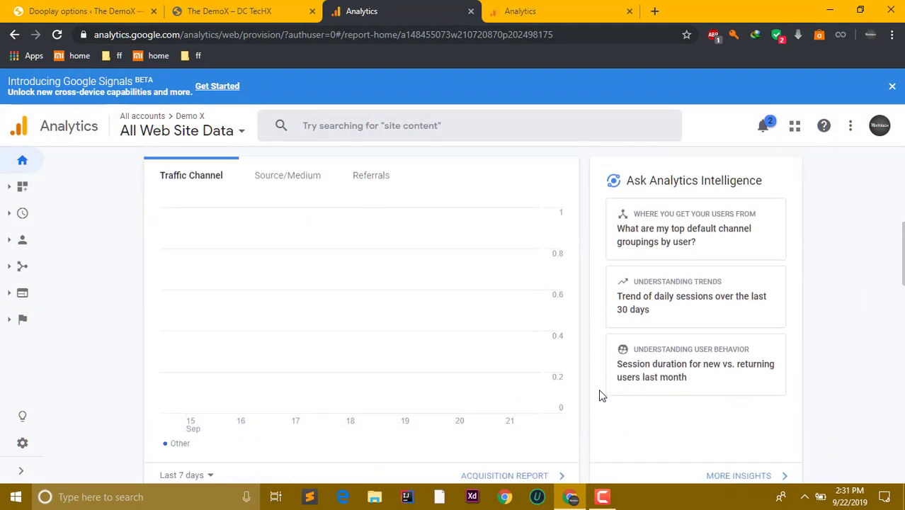